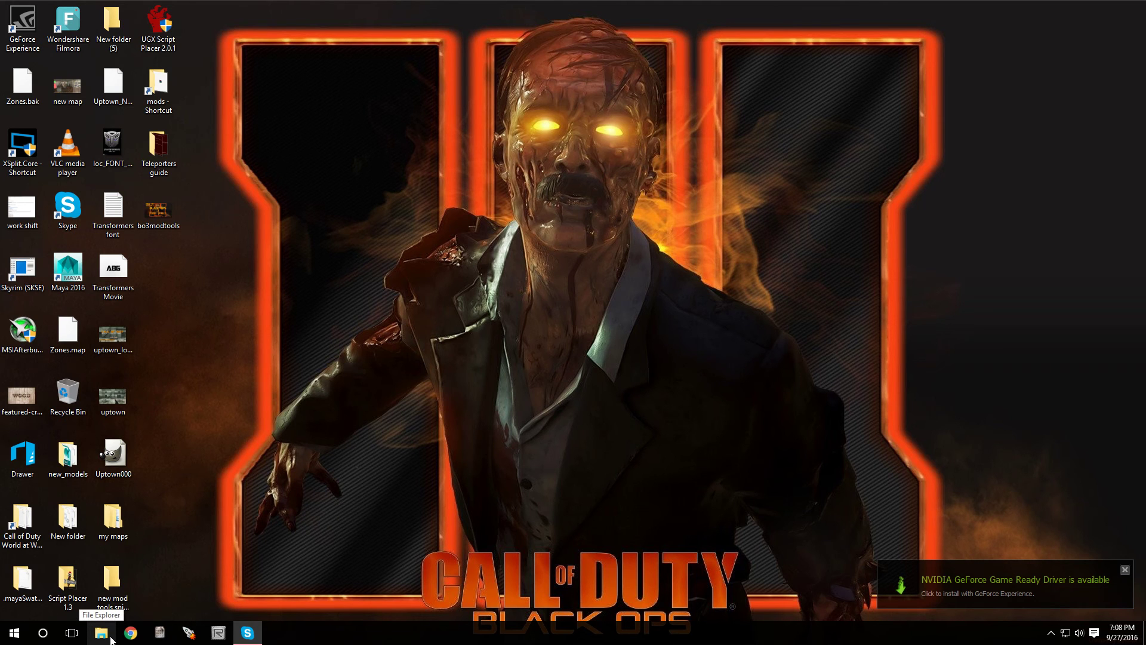
Step: Open the Call of Duty World at War folder, look into its bin folder, then close File Explorer
double_click(36, 528)
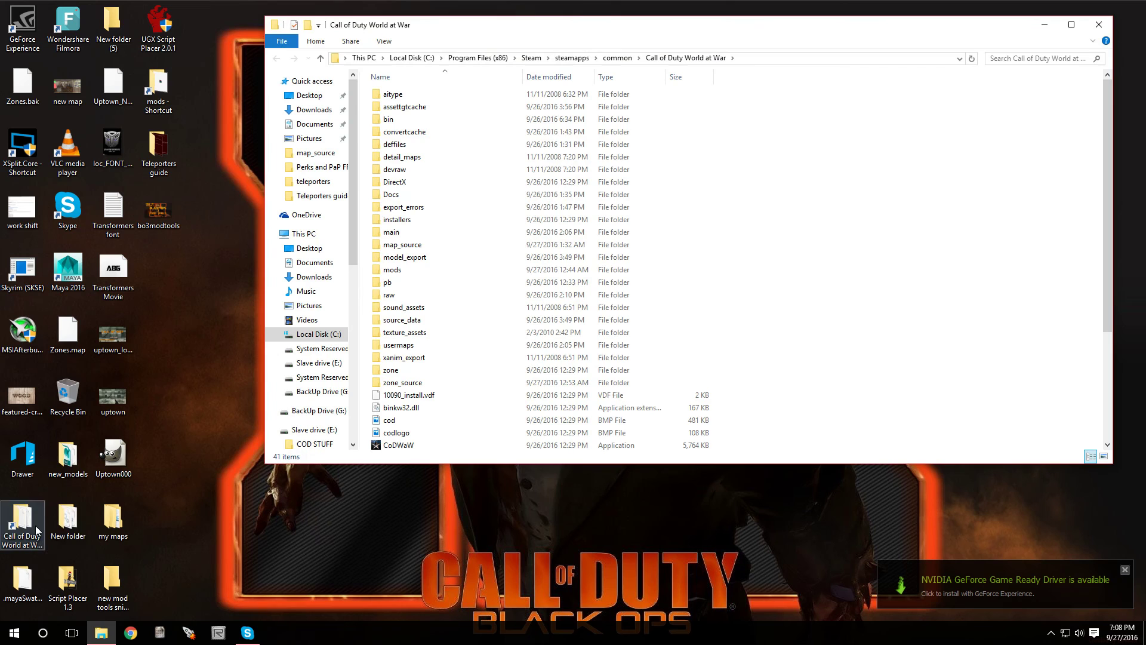
double_click(447, 119)
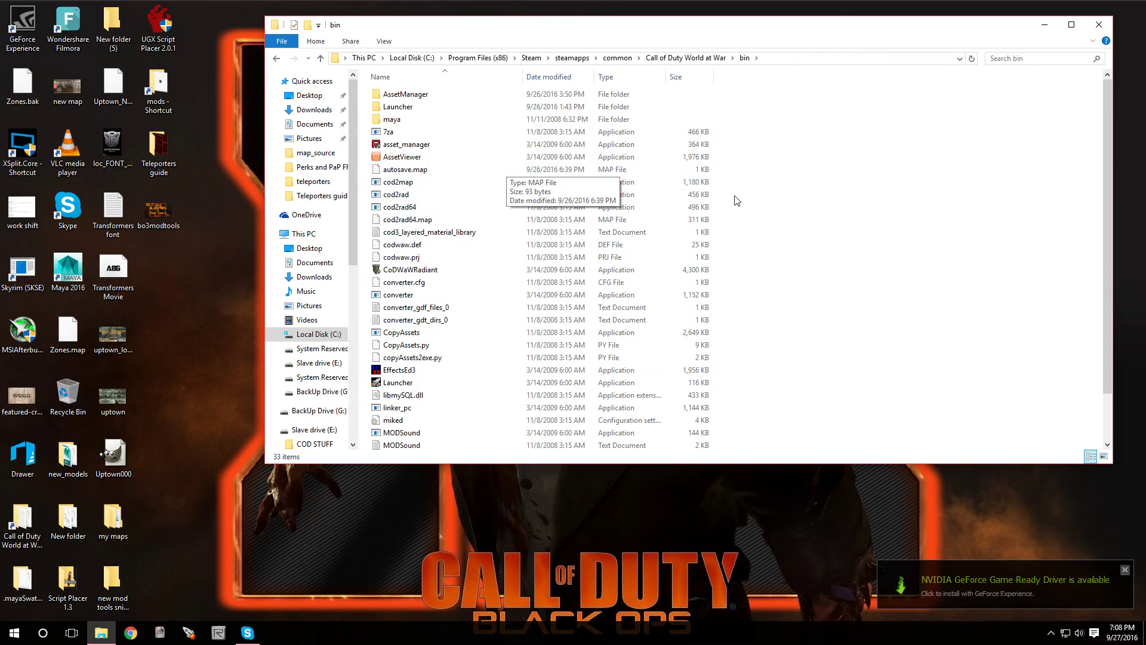
click(1100, 25)
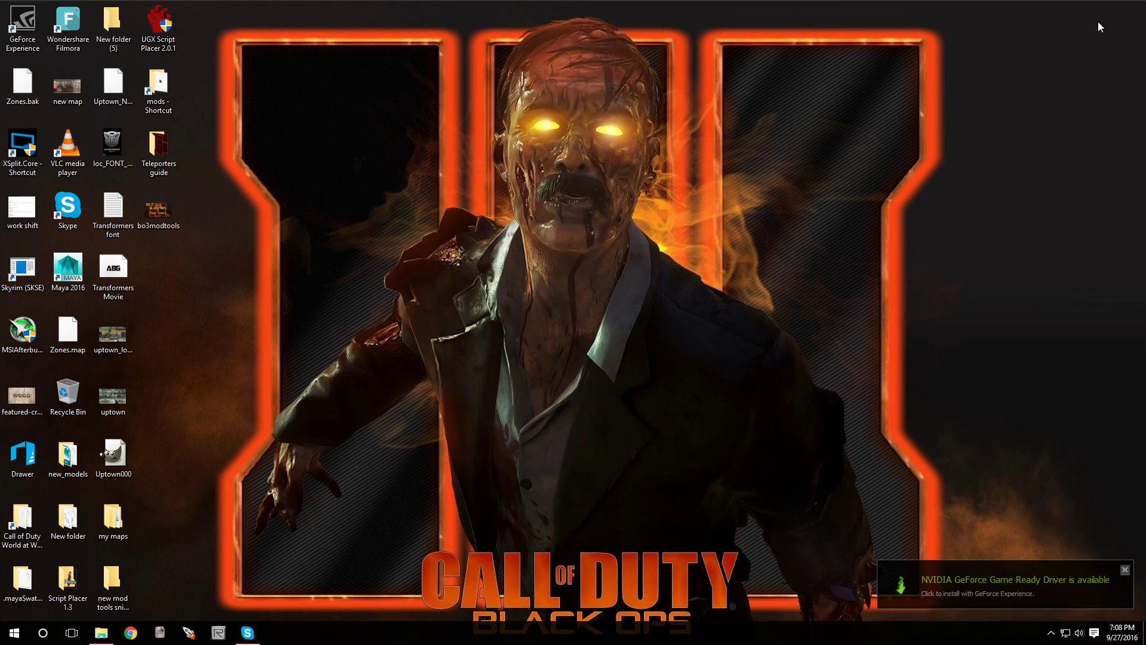
Step: Bring up Steam from the system tray and switch its library to the Tools list
click(1052, 634)
click(1052, 585)
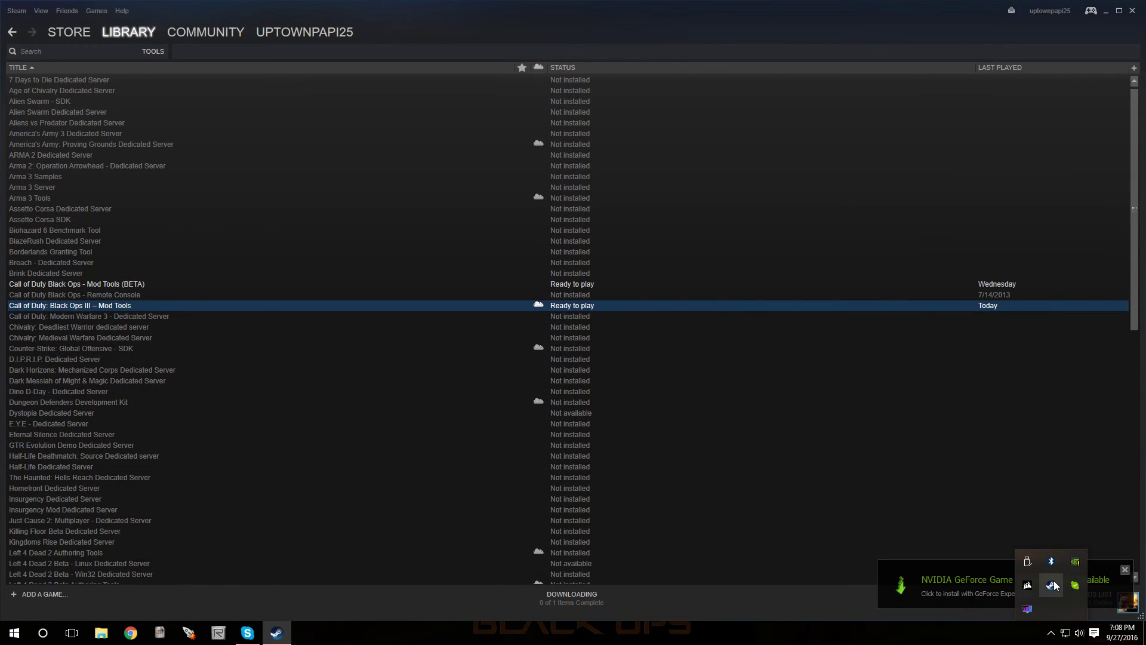
click(109, 44)
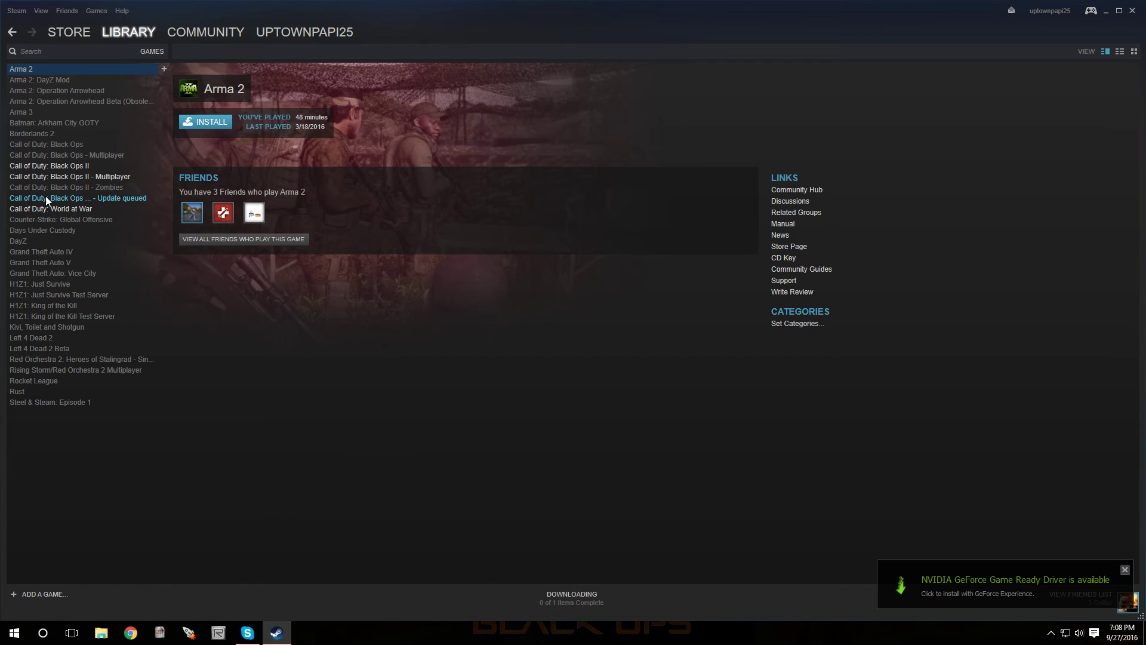
mouse_move(134, 31)
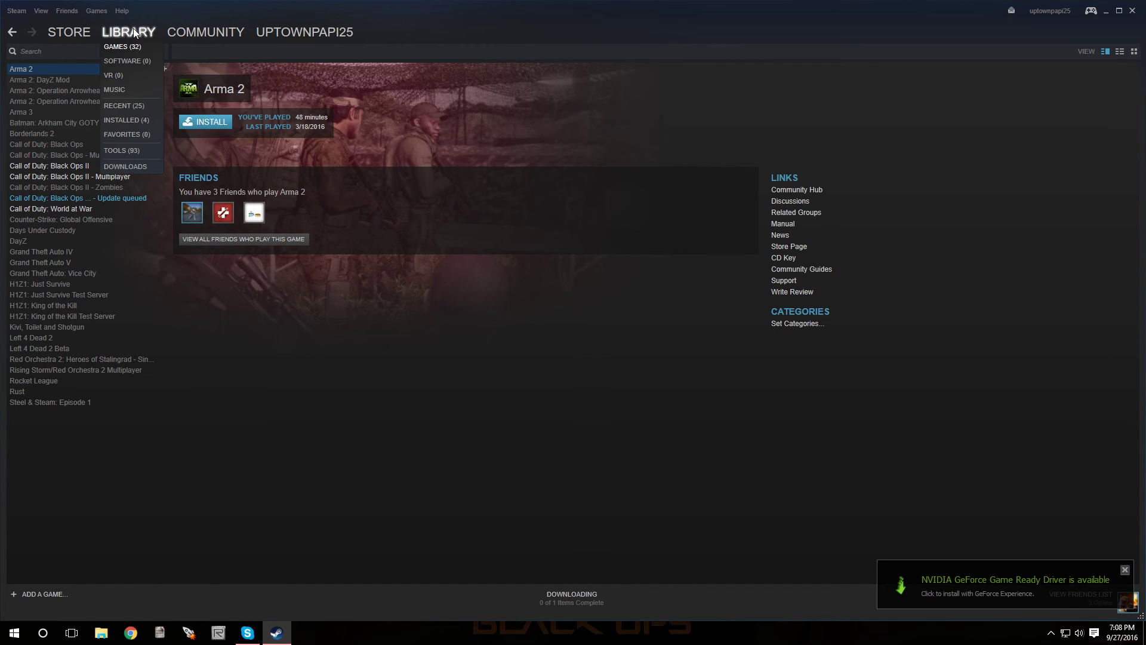
click(110, 149)
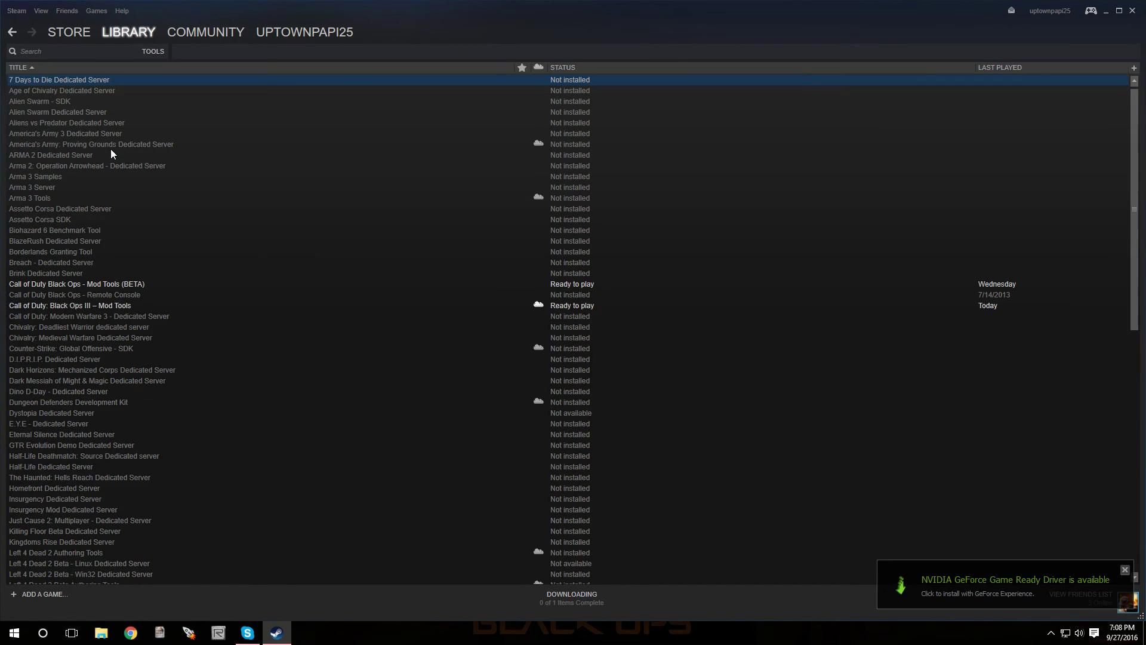
Step: Launch Call of Duty: Black Ops III – Mod Tools from the Steam Tools list
double_click(87, 306)
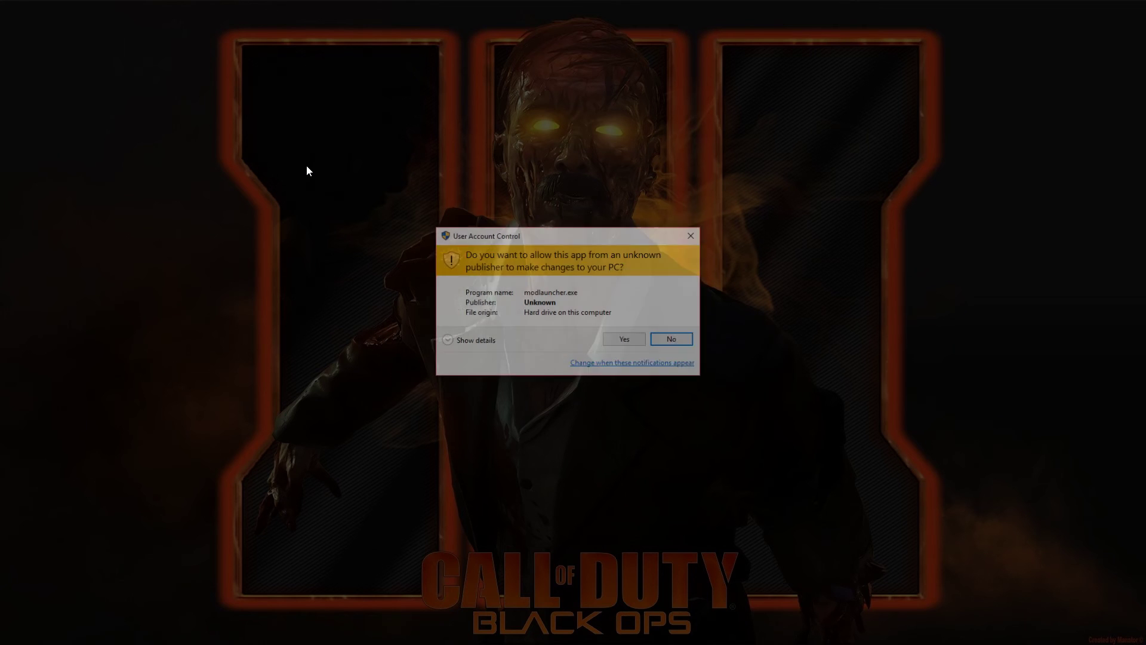
Step: Allow modlauncher.exe to run and center the Mod Tools Launcher window on screen
click(623, 344)
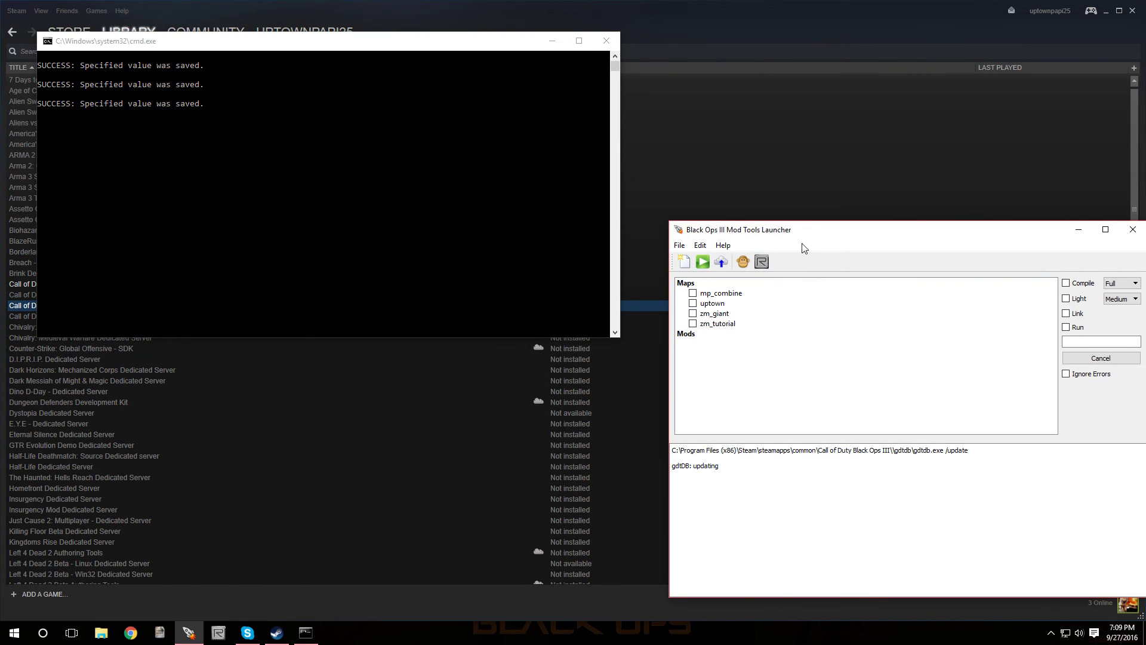
drag(831, 240, 385, 179)
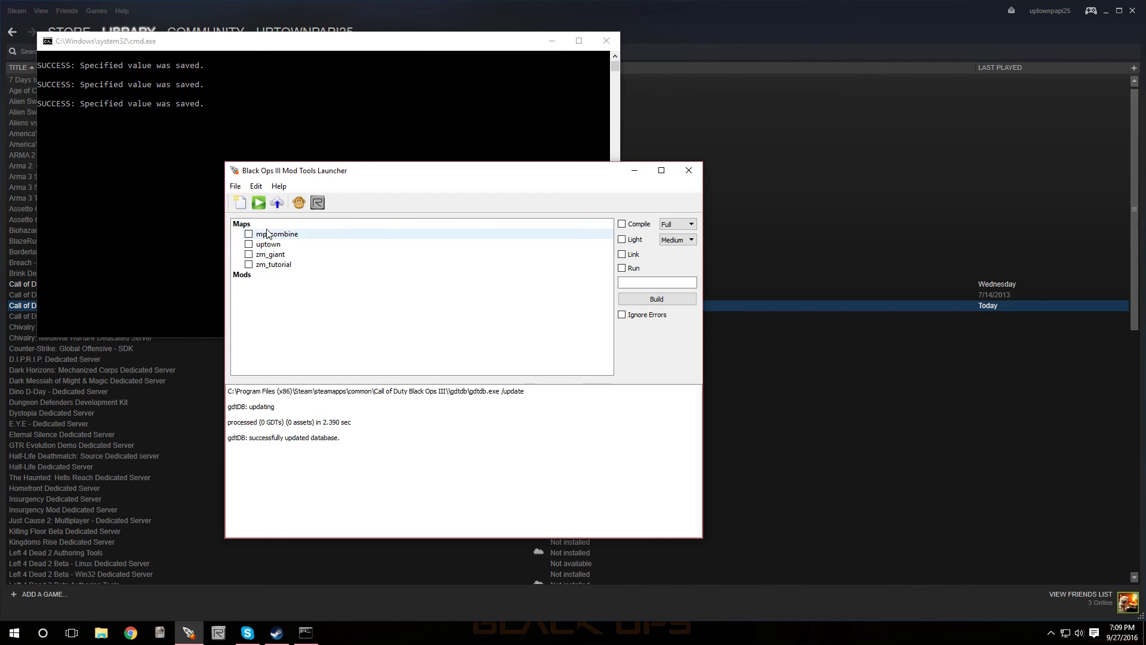
Step: Through File > New, pick the ZM Mod Level template and name the new map zm_youtube
click(236, 187)
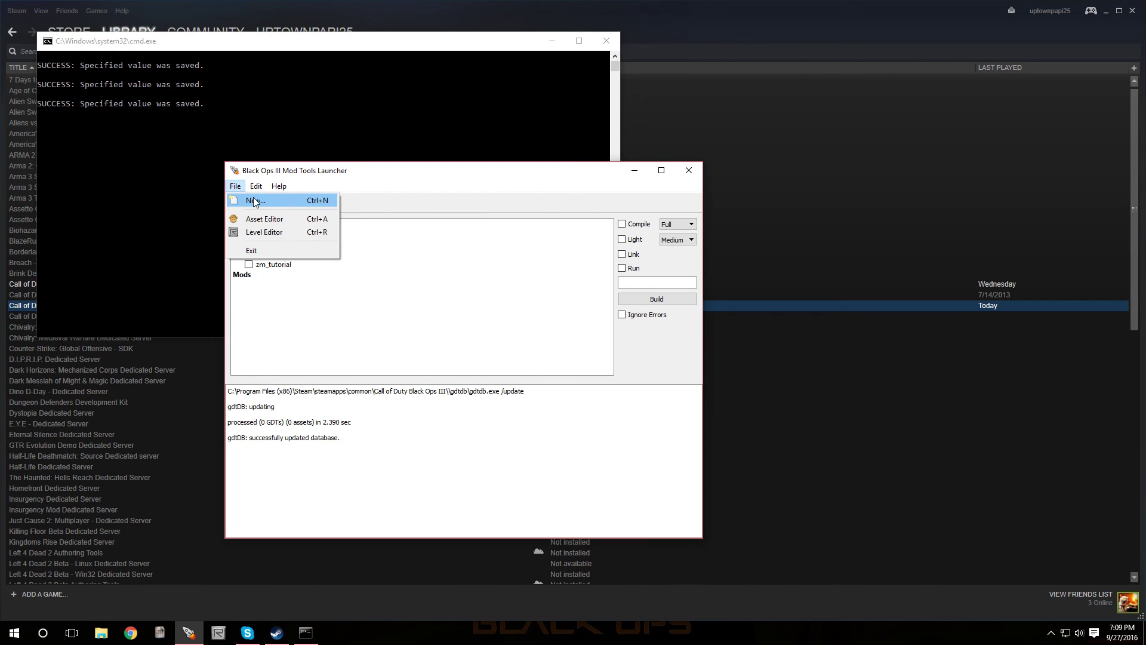
click(254, 201)
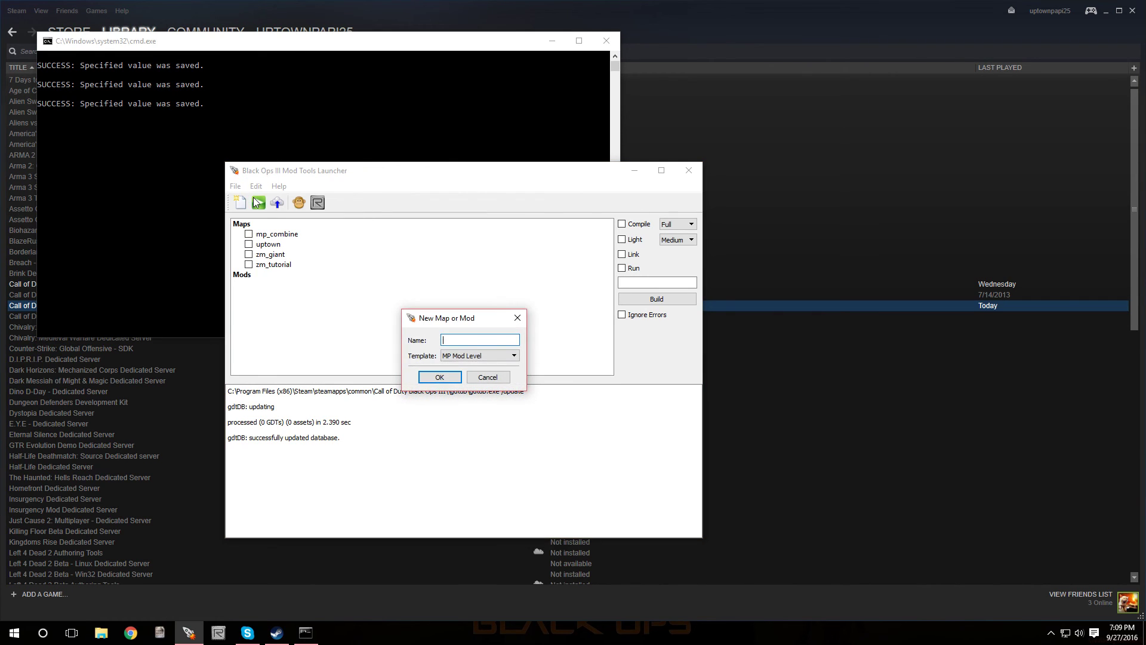
click(517, 357)
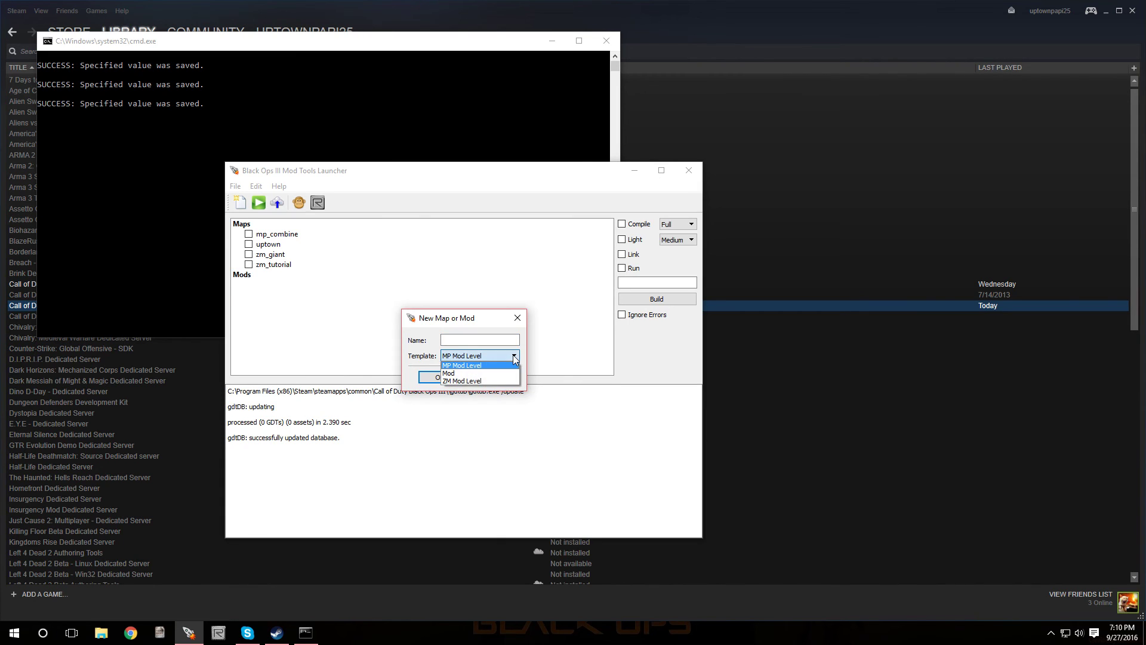
click(471, 381)
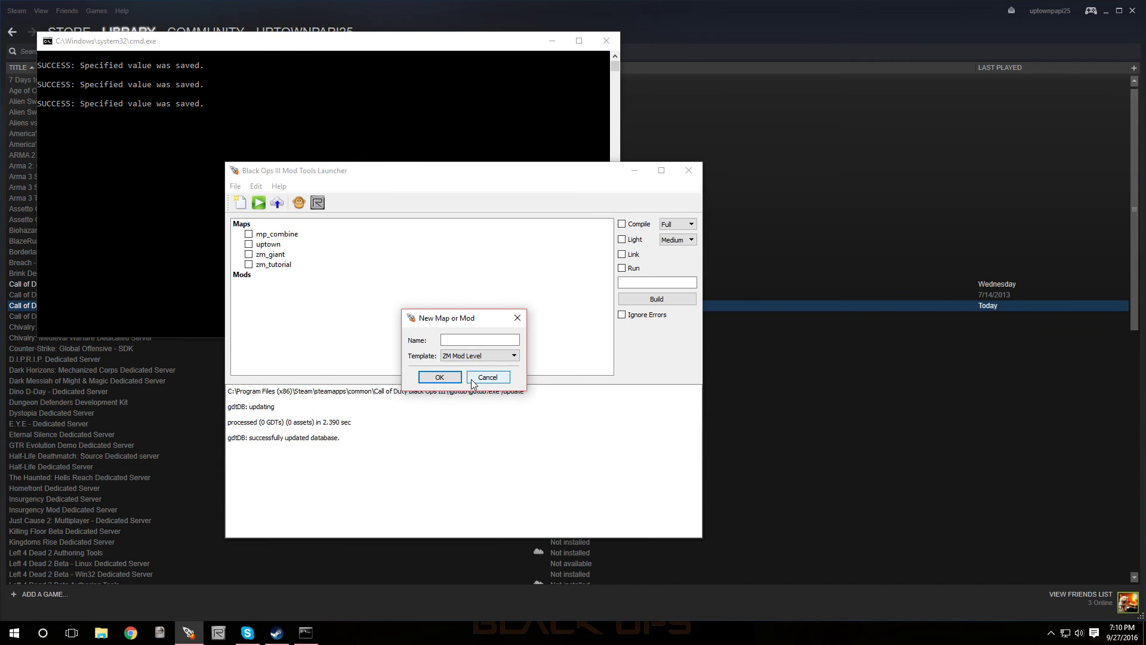
click(455, 341)
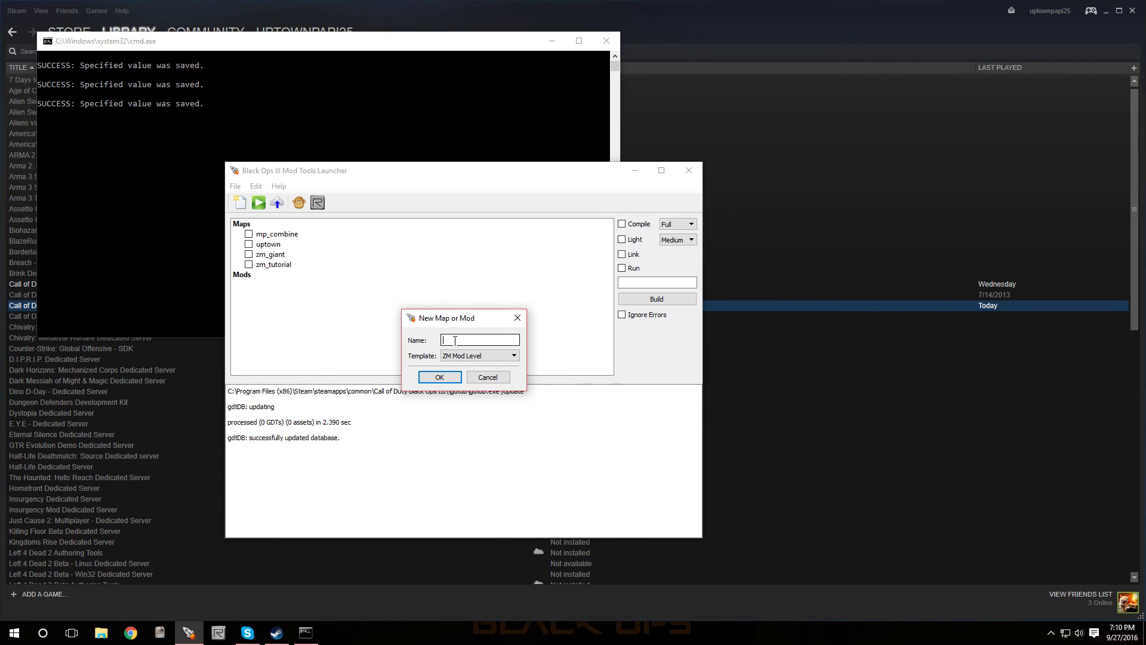
text(zm)
text(_youtube)
click(436, 380)
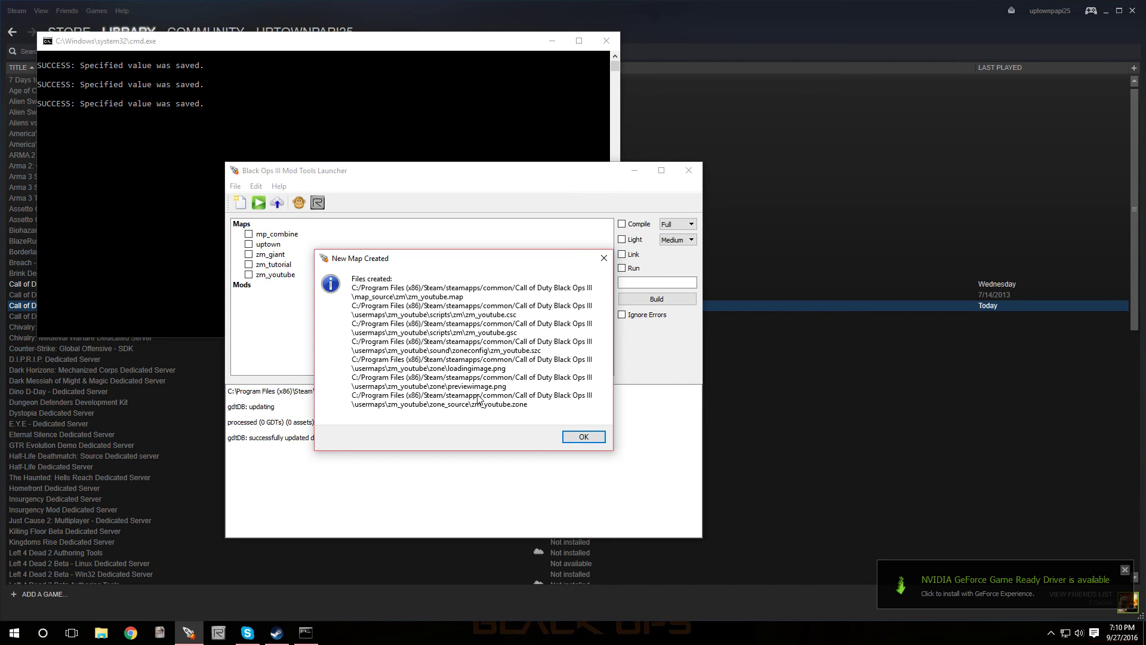
Step: Dismiss the New Map Created notice, tick zm_youtube and choose Open Map in Radiant
click(585, 438)
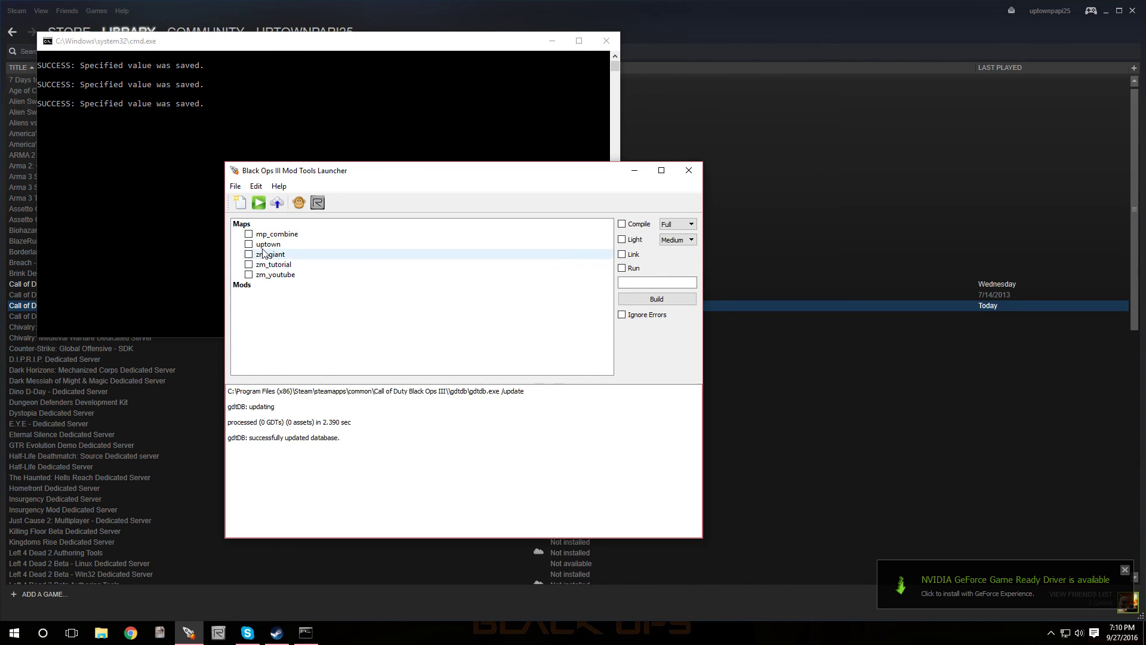
click(249, 276)
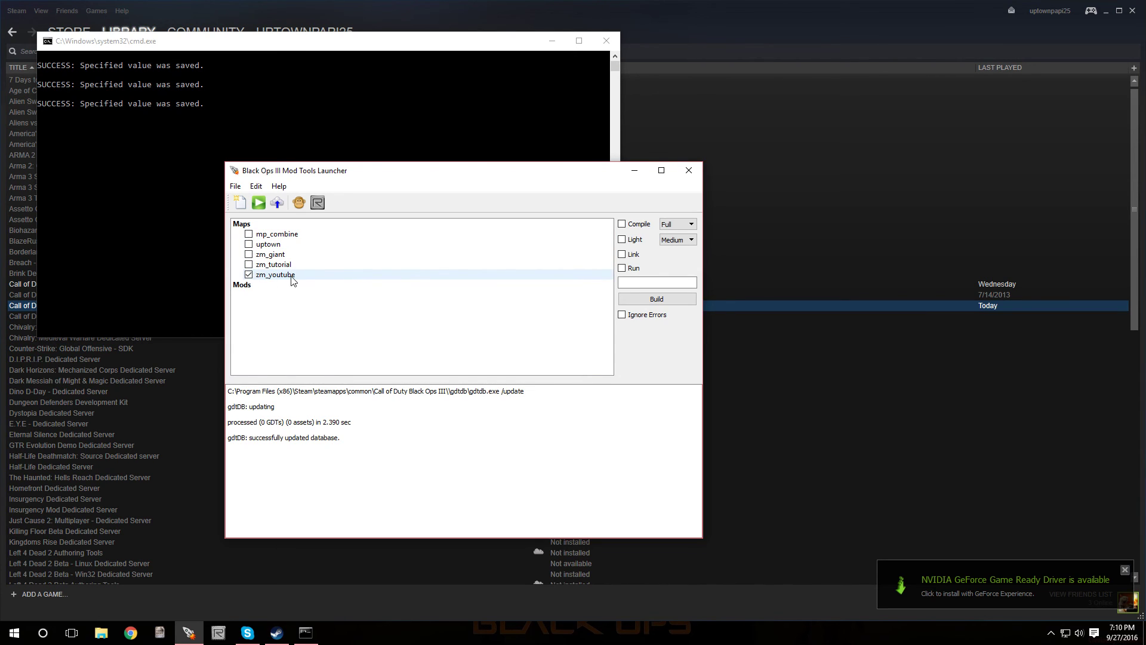
right_click(363, 275)
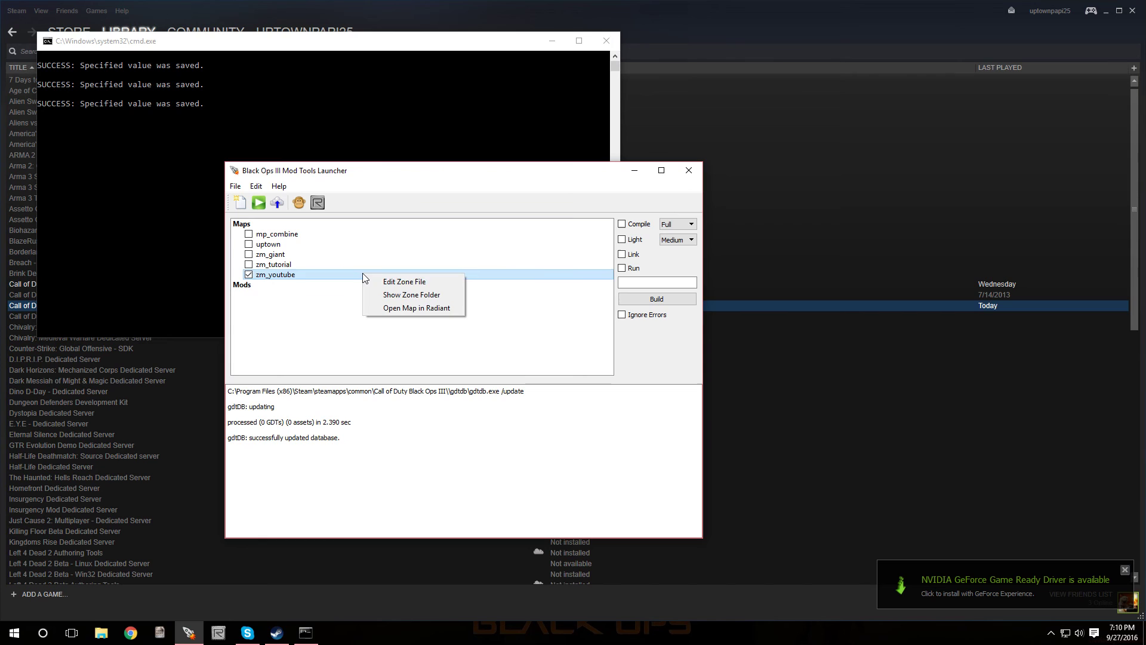
click(402, 307)
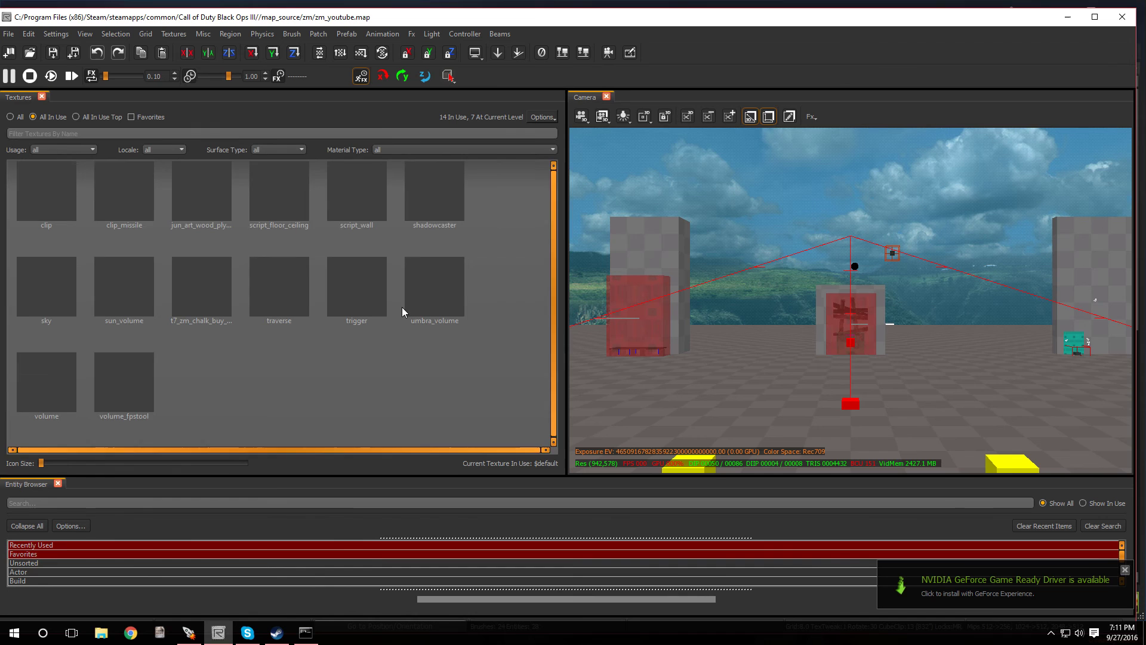
Step: Fly the camera around the zm_youtube starter level, then save it with File > Save
right_drag(638, 325, 621, 304)
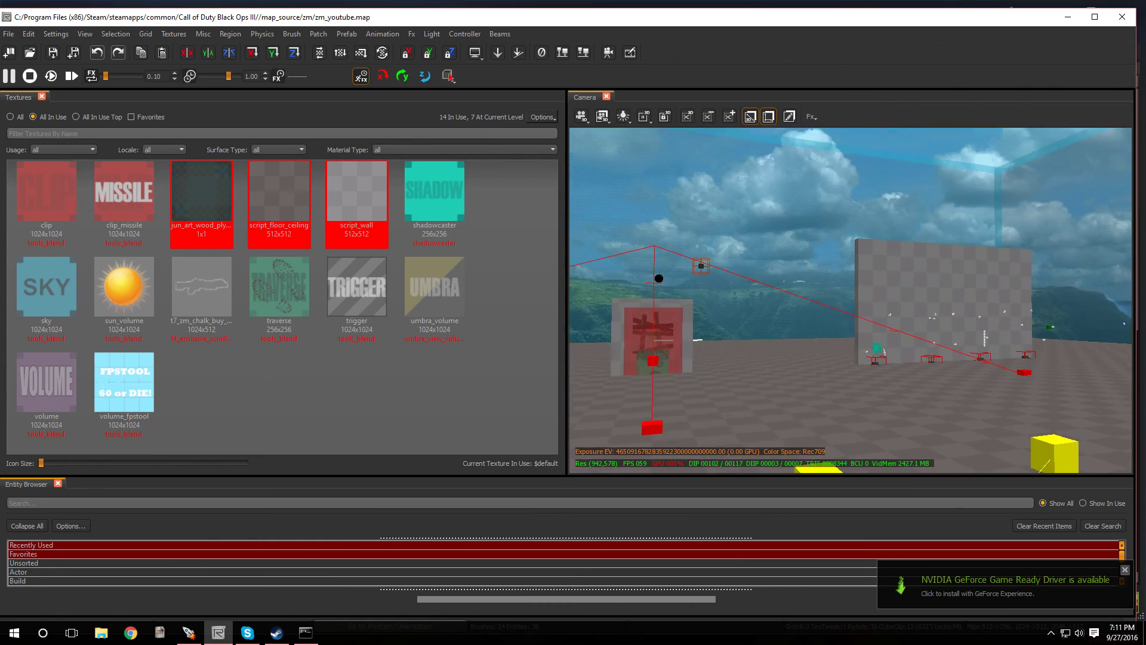
right_drag(941, 292, 941, 291)
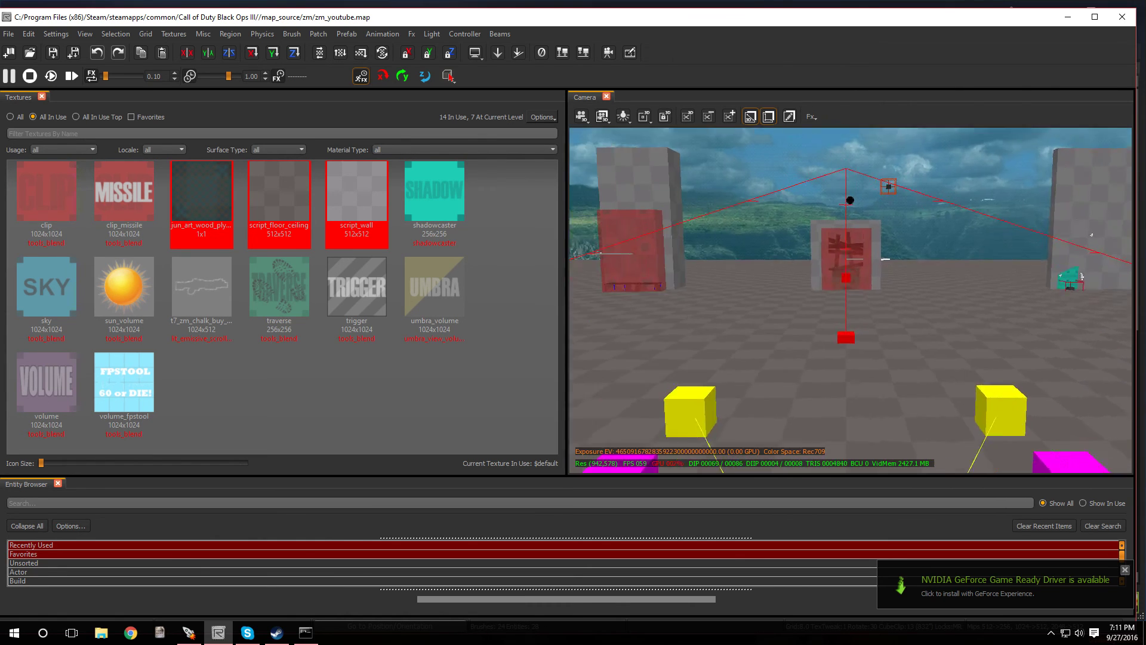
mouse_move(844, 318)
right_down()
mouse_move(836, 306)
mouse_move(696, 300)
mouse_move(836, 306)
right_up()
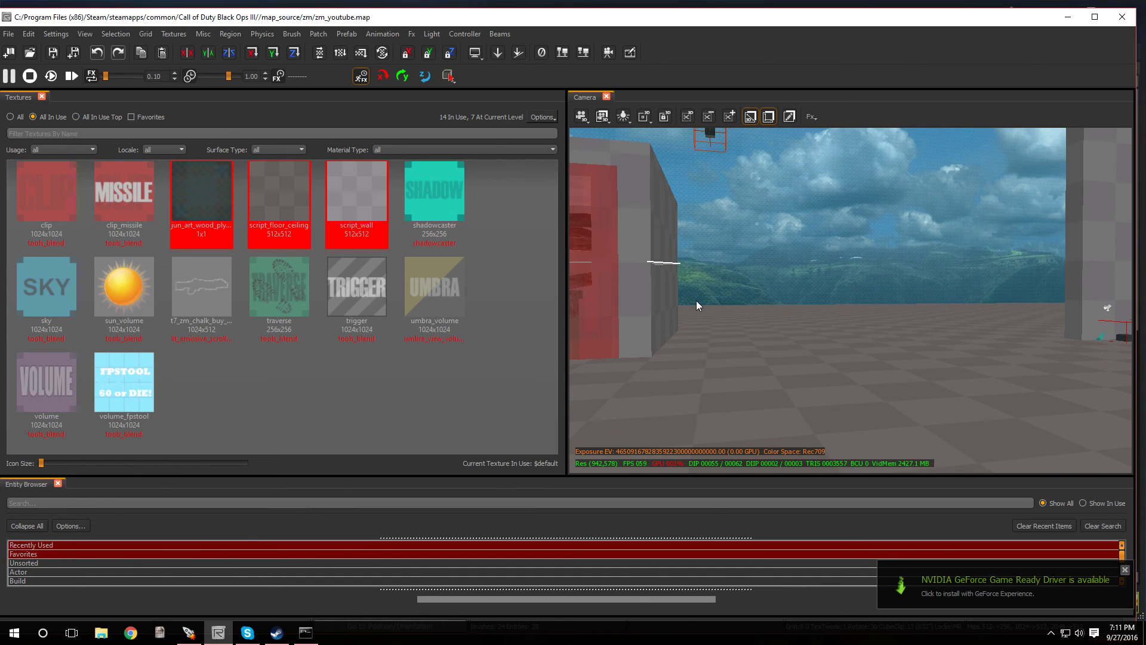
click(8, 34)
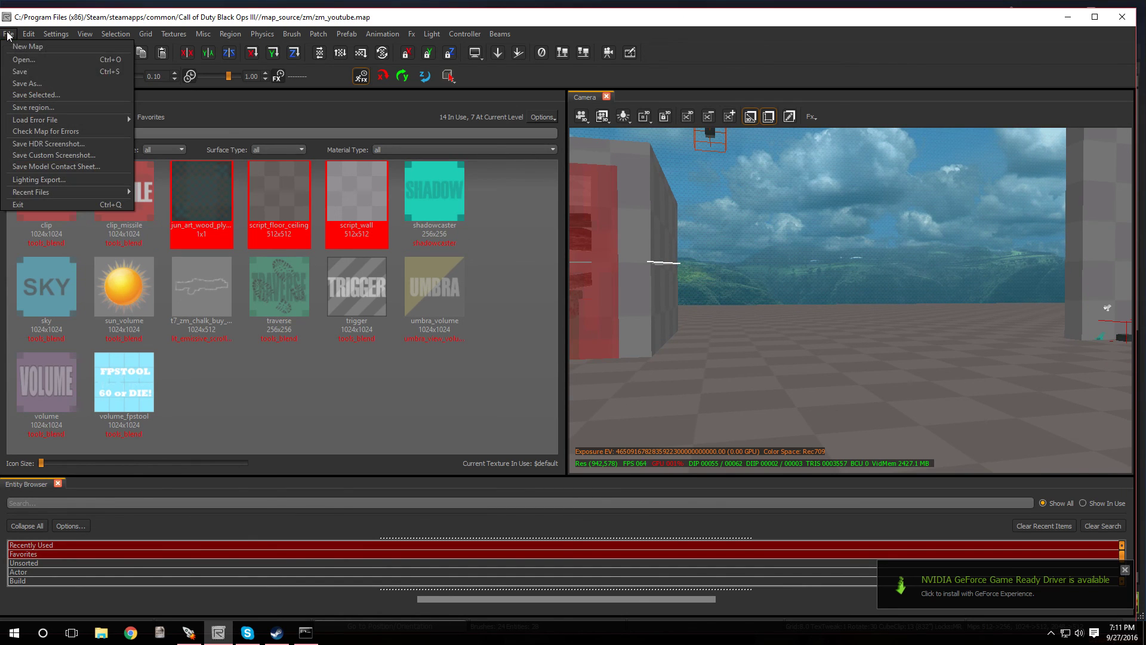
click(20, 73)
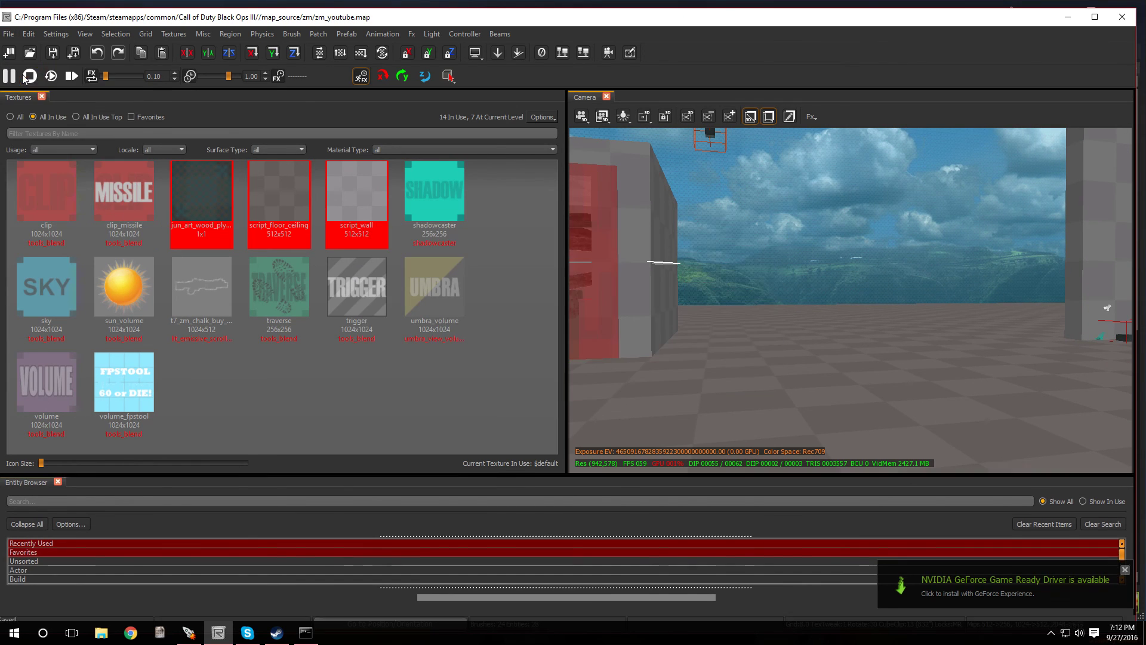
Step: Close Radiant and leave only Run ticked, with Compile, Light and Link switched off
click(1122, 17)
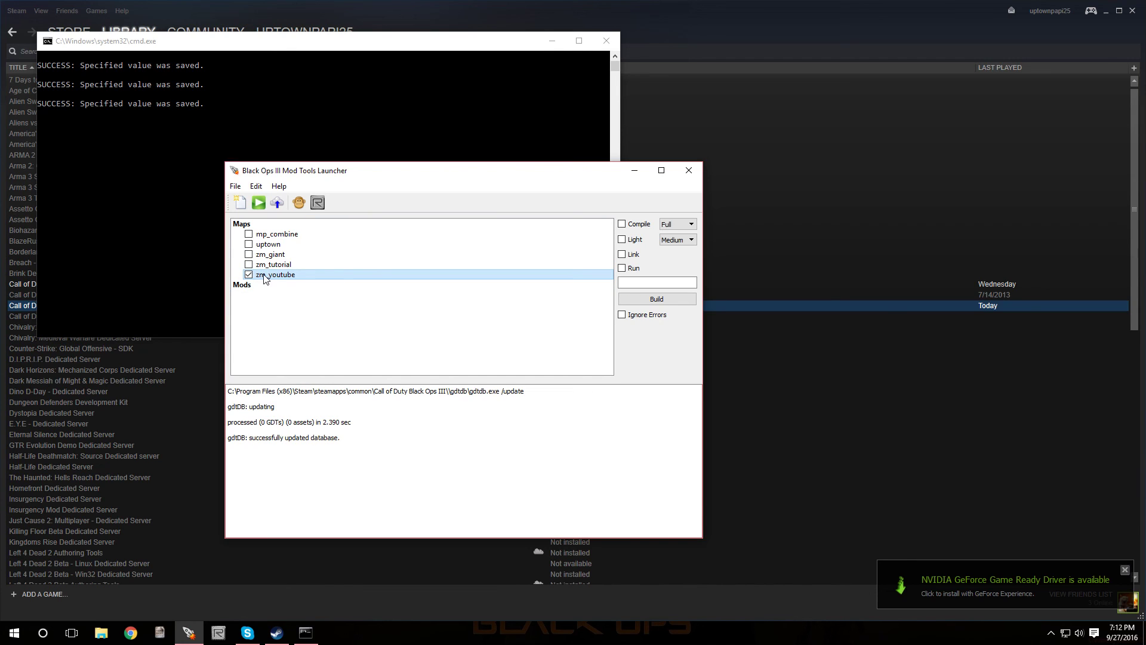
click(623, 224)
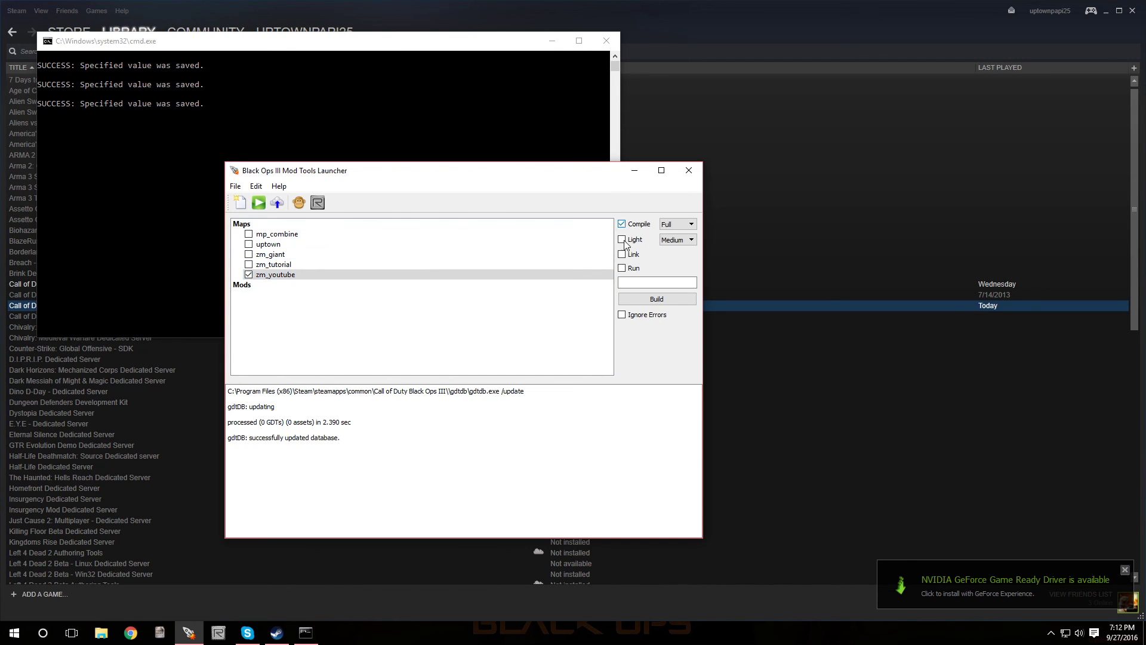
click(622, 240)
click(622, 255)
click(622, 269)
click(238, 278)
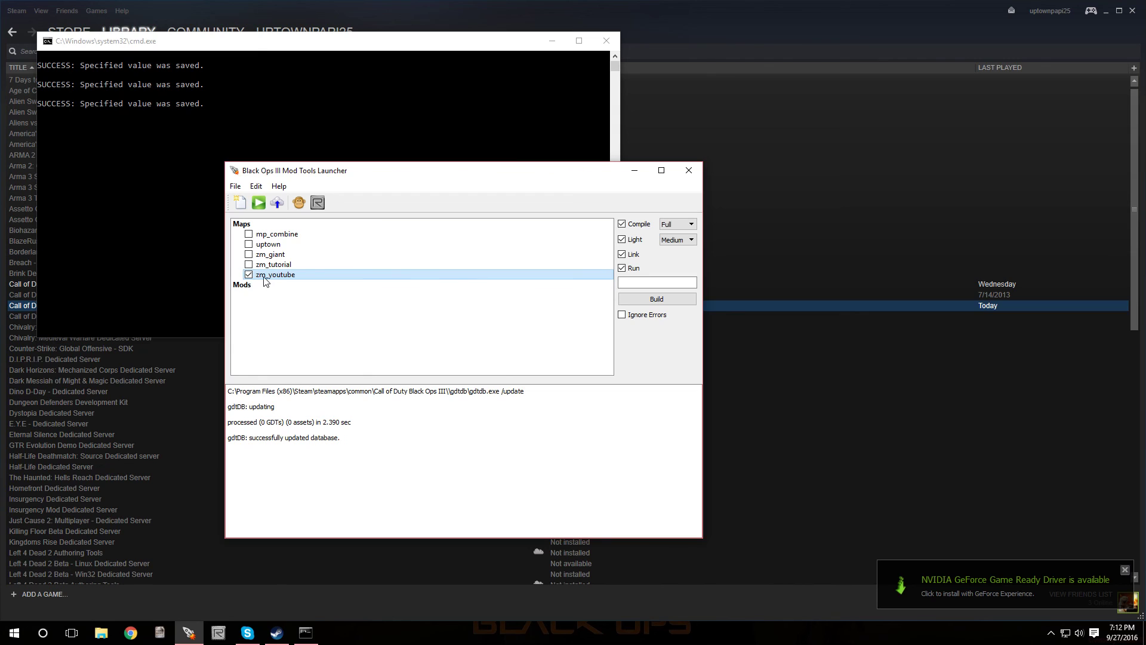
click(658, 299)
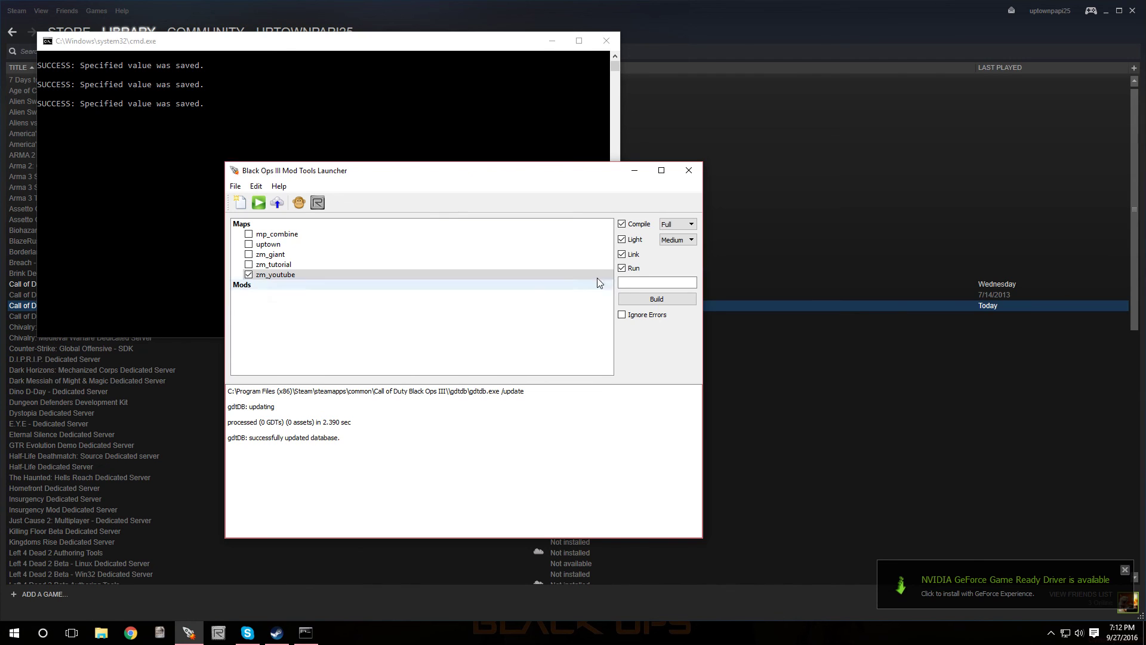
click(623, 226)
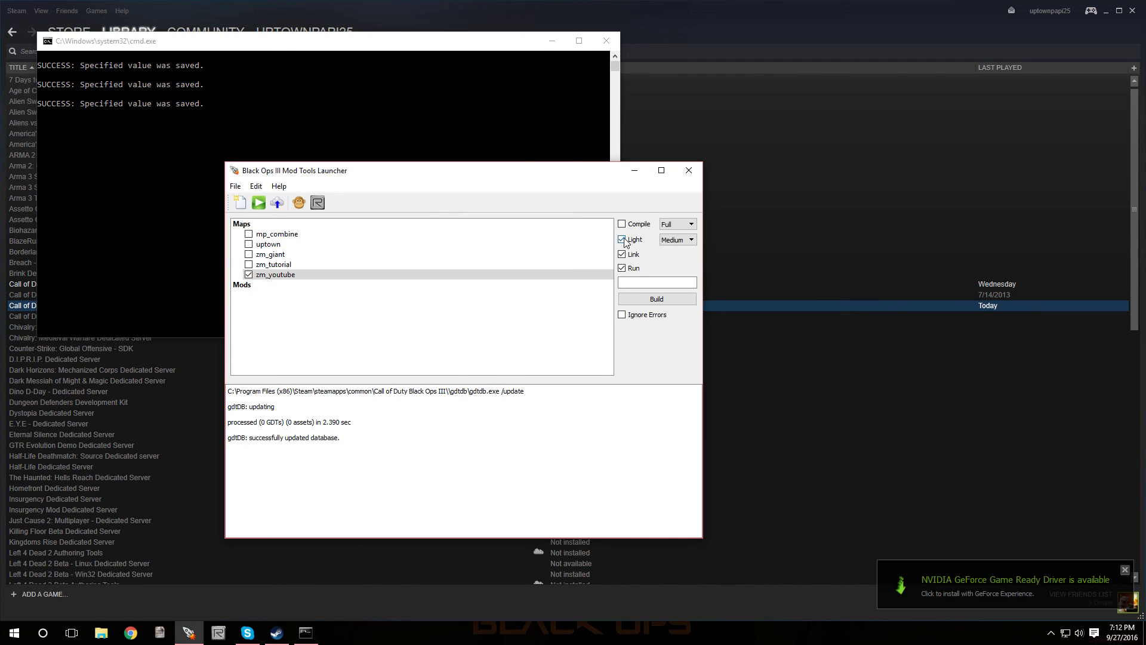
click(623, 241)
click(622, 254)
Step: Tick zm_tutorial and build with Run only to launch it in Black Ops III
click(248, 265)
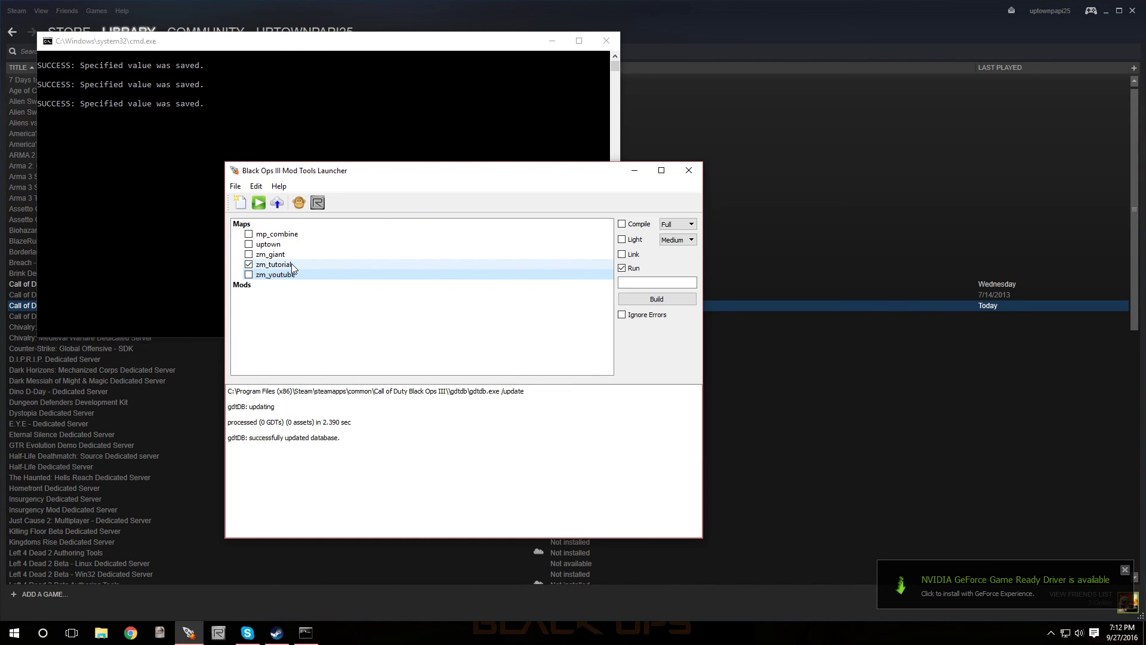
click(648, 299)
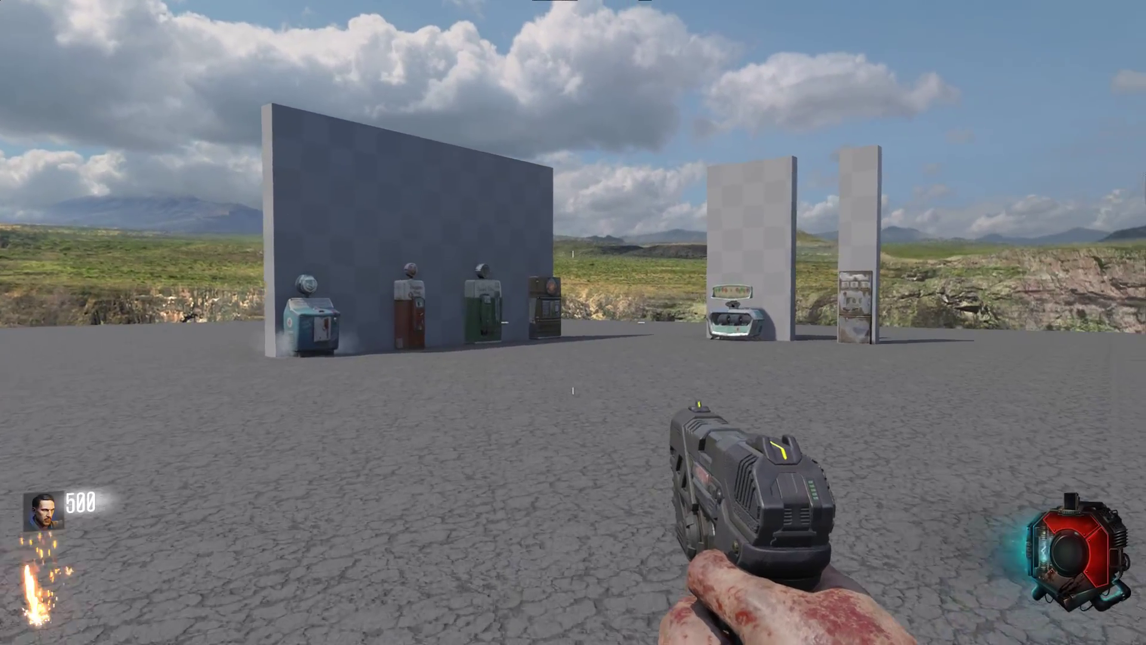
Step: Walk toward the two pillars in zm_tutorial to start the playtest
key(w)
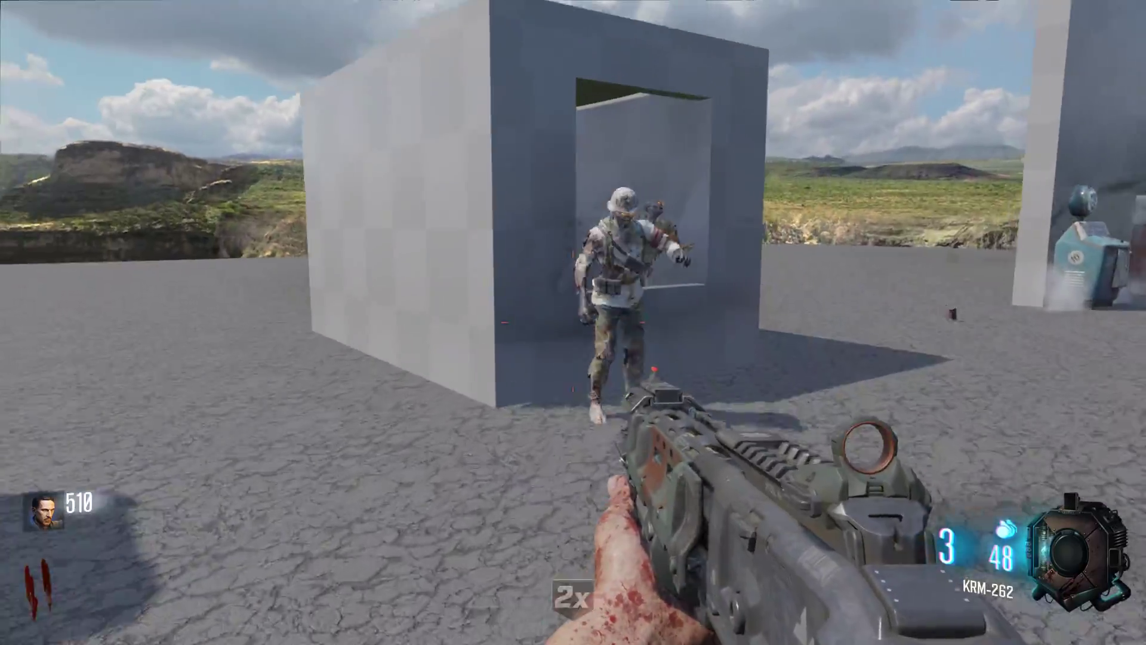
Step: Kill the doorway, crawling and pillar zombies with the KRM-262, reaching 1040 points in round 3
click(573, 322)
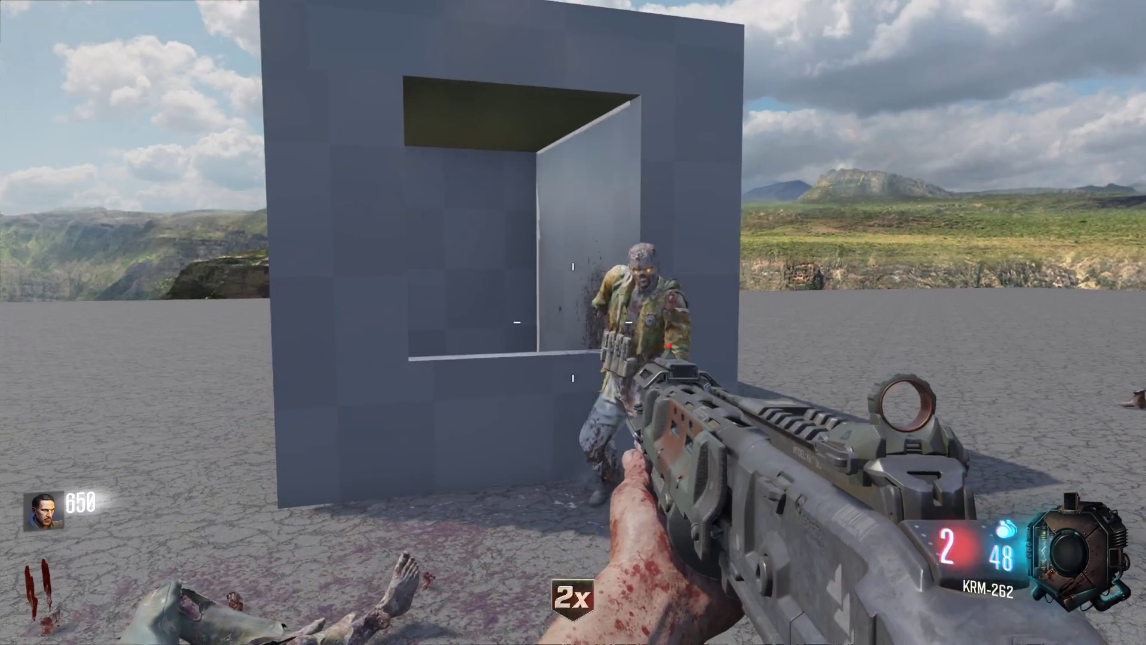
click(573, 322)
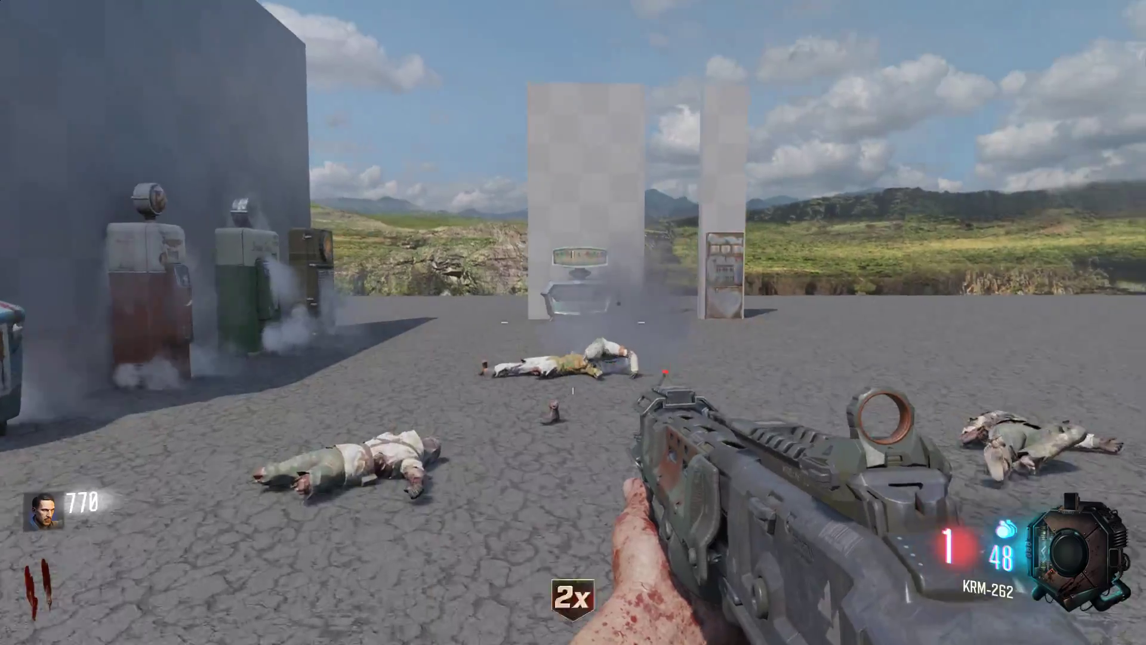
click(573, 323)
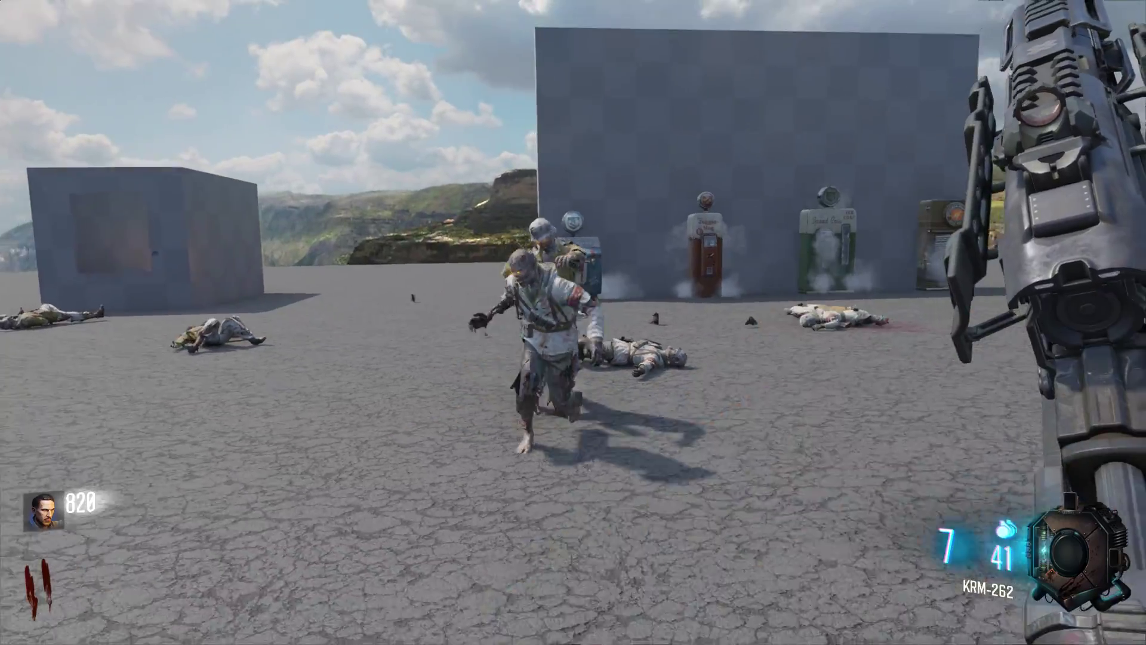
right_click(573, 322)
click(573, 322)
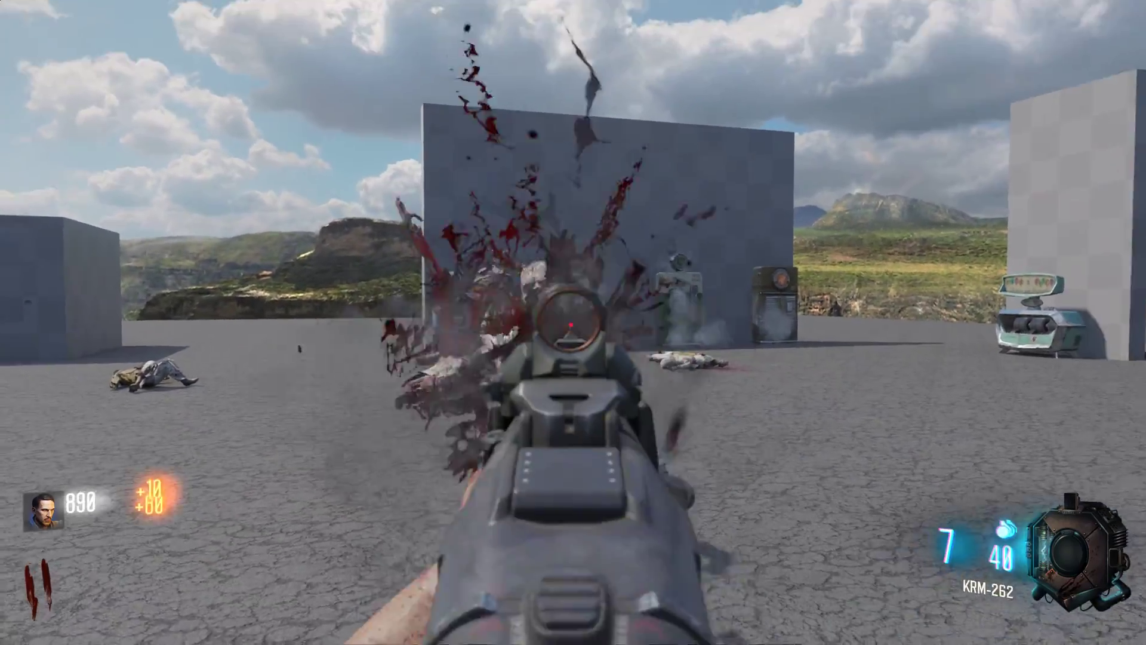
click(573, 322)
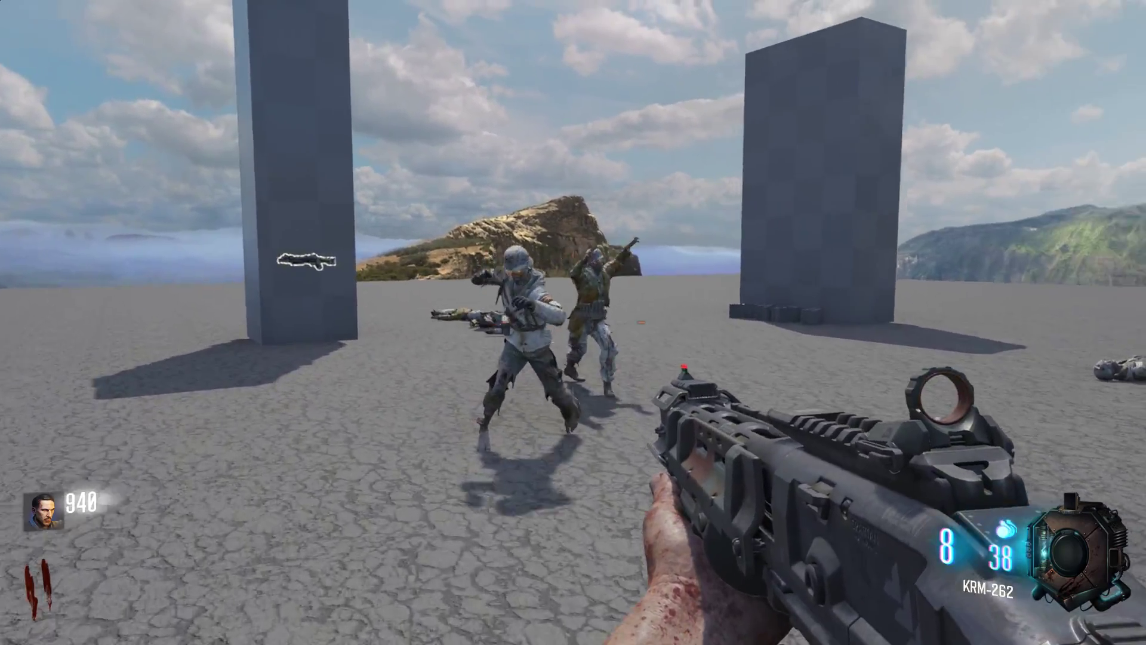
click(573, 322)
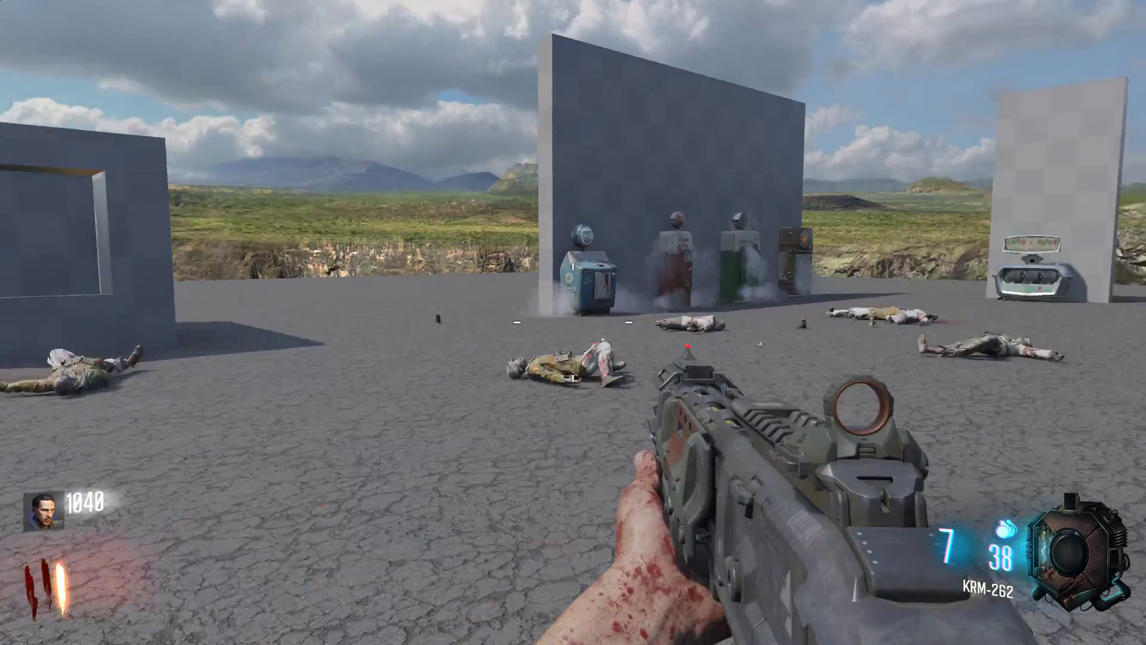